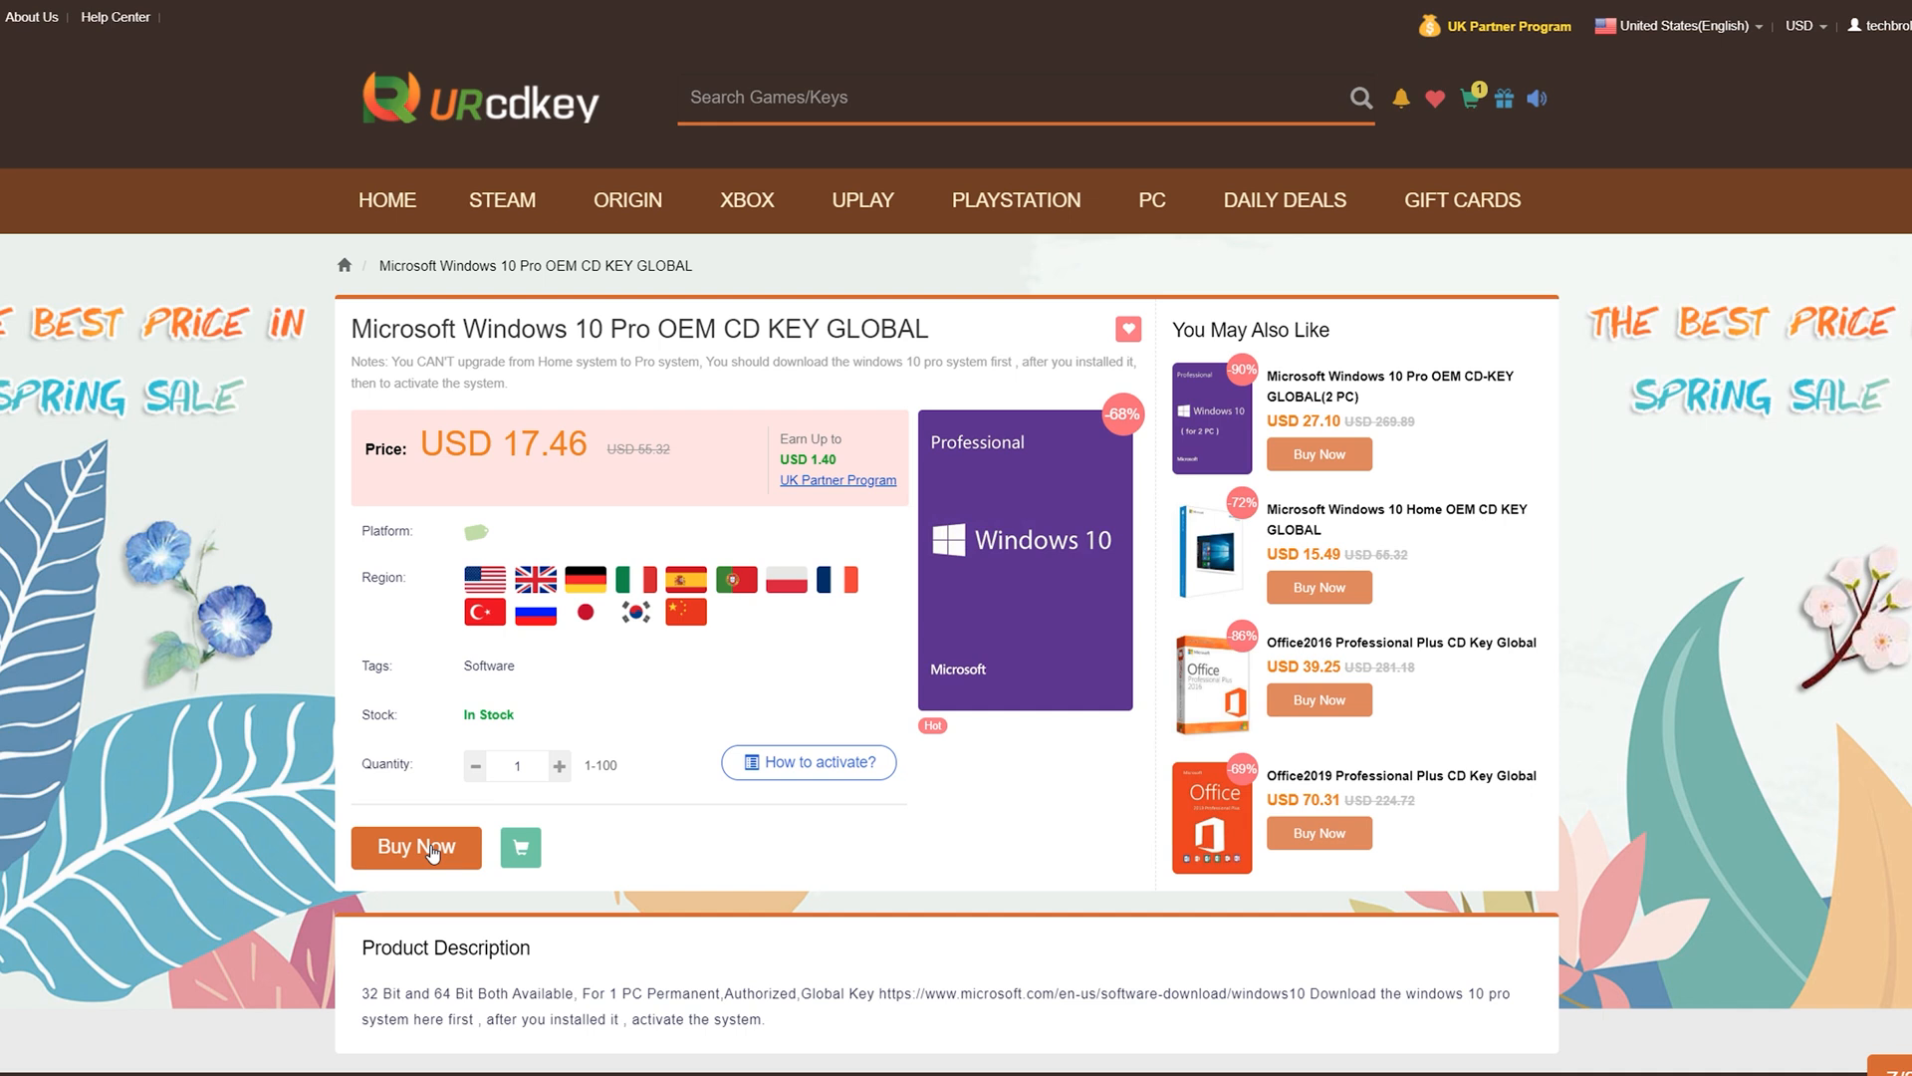
# - Buy the Windows 10 Pro OEM key and submit the USD 13.97 discounted order for payment
pyautogui.click(432, 849)
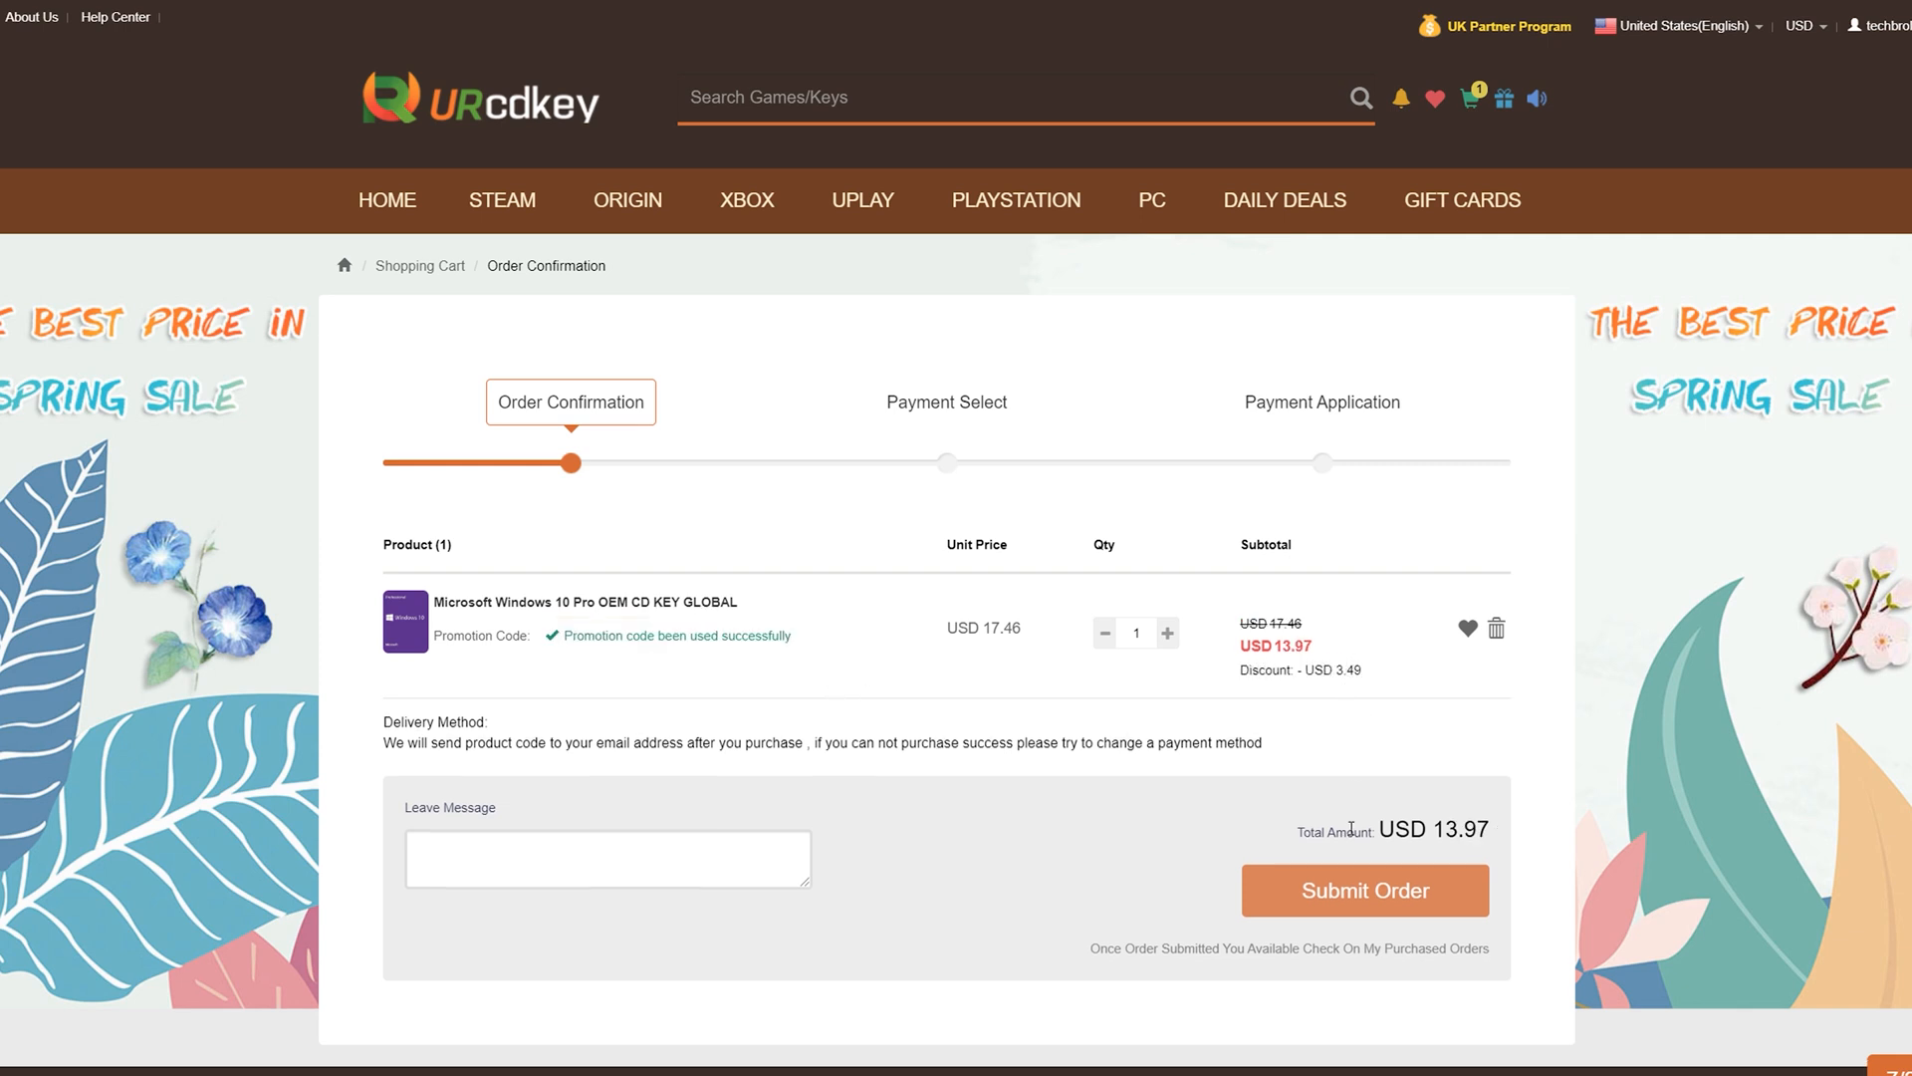
pyautogui.click(1353, 889)
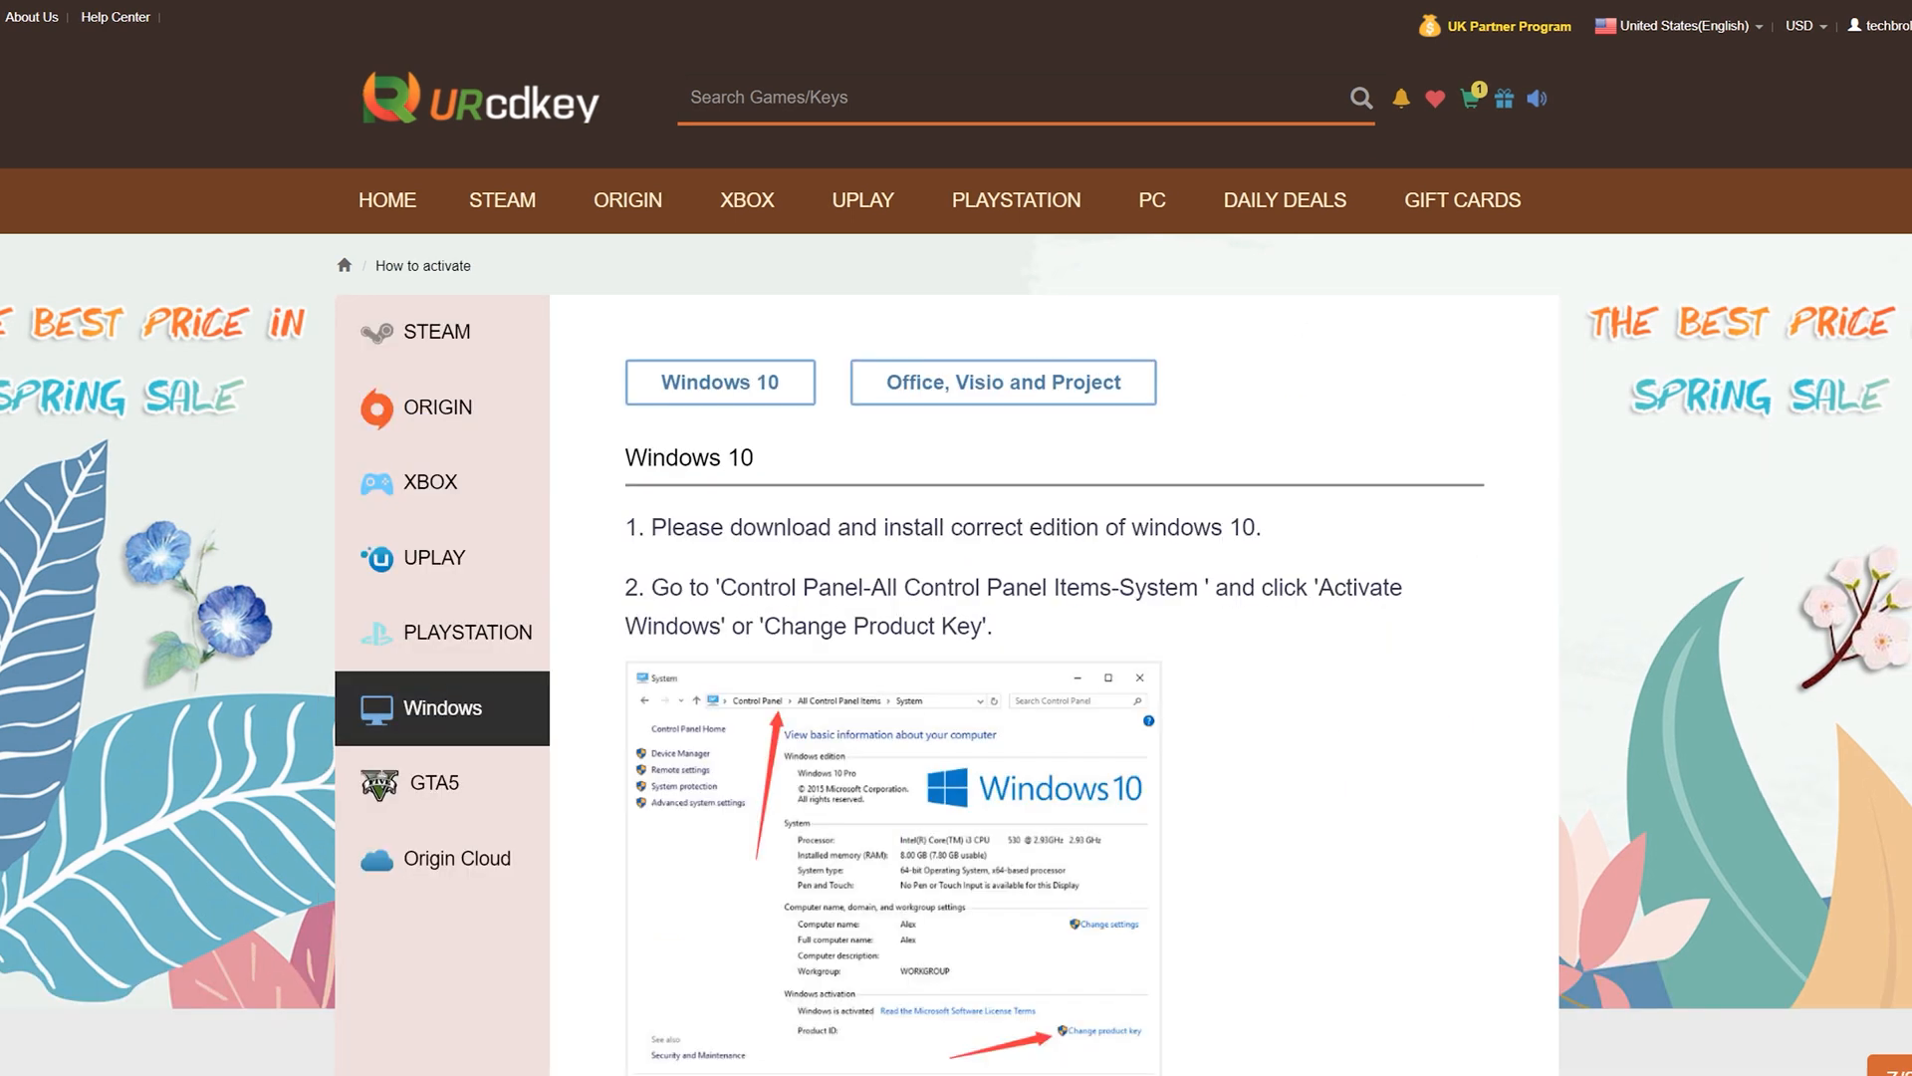
pyautogui.scroll(-3, 1309, 615)
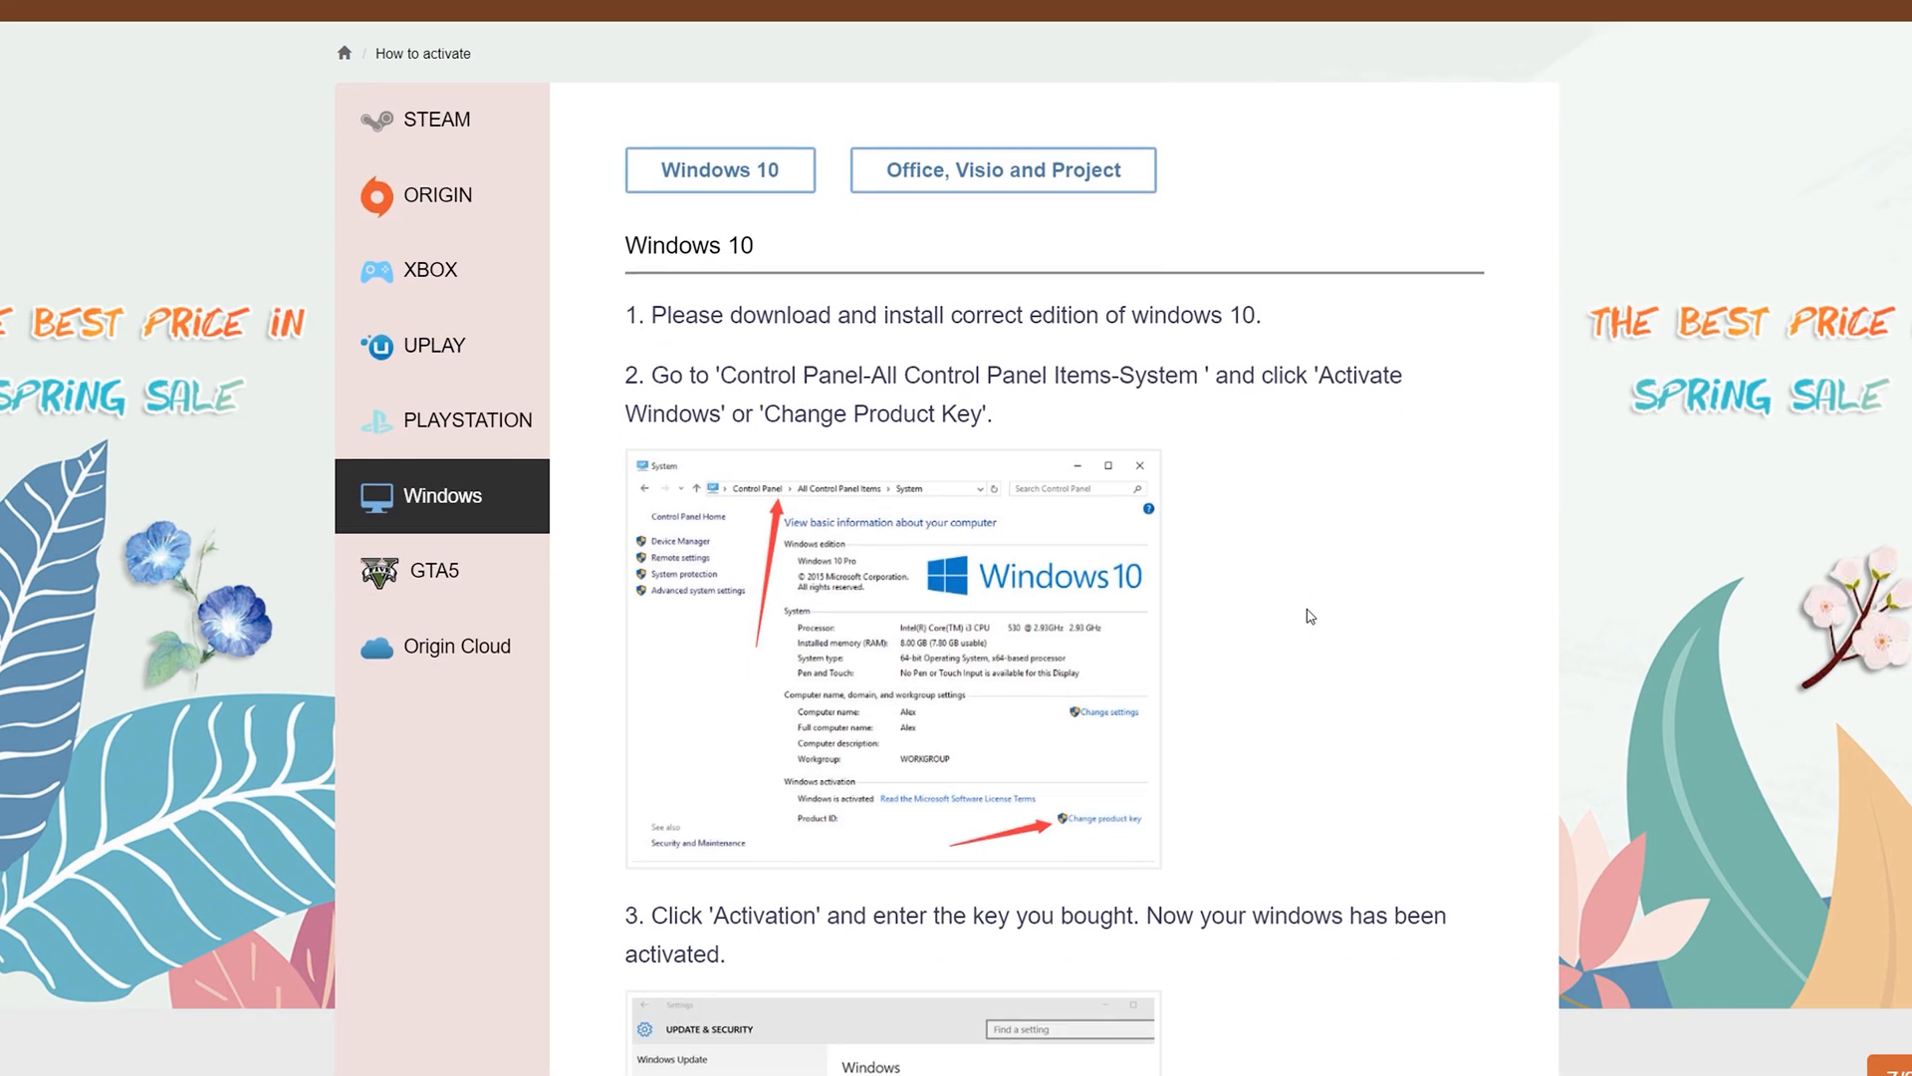
pyautogui.scroll(-3, 1308, 616)
pyautogui.scroll(-3, 1309, 615)
pyautogui.scroll(-3, 1309, 615)
pyautogui.scroll(-2, 1309, 617)
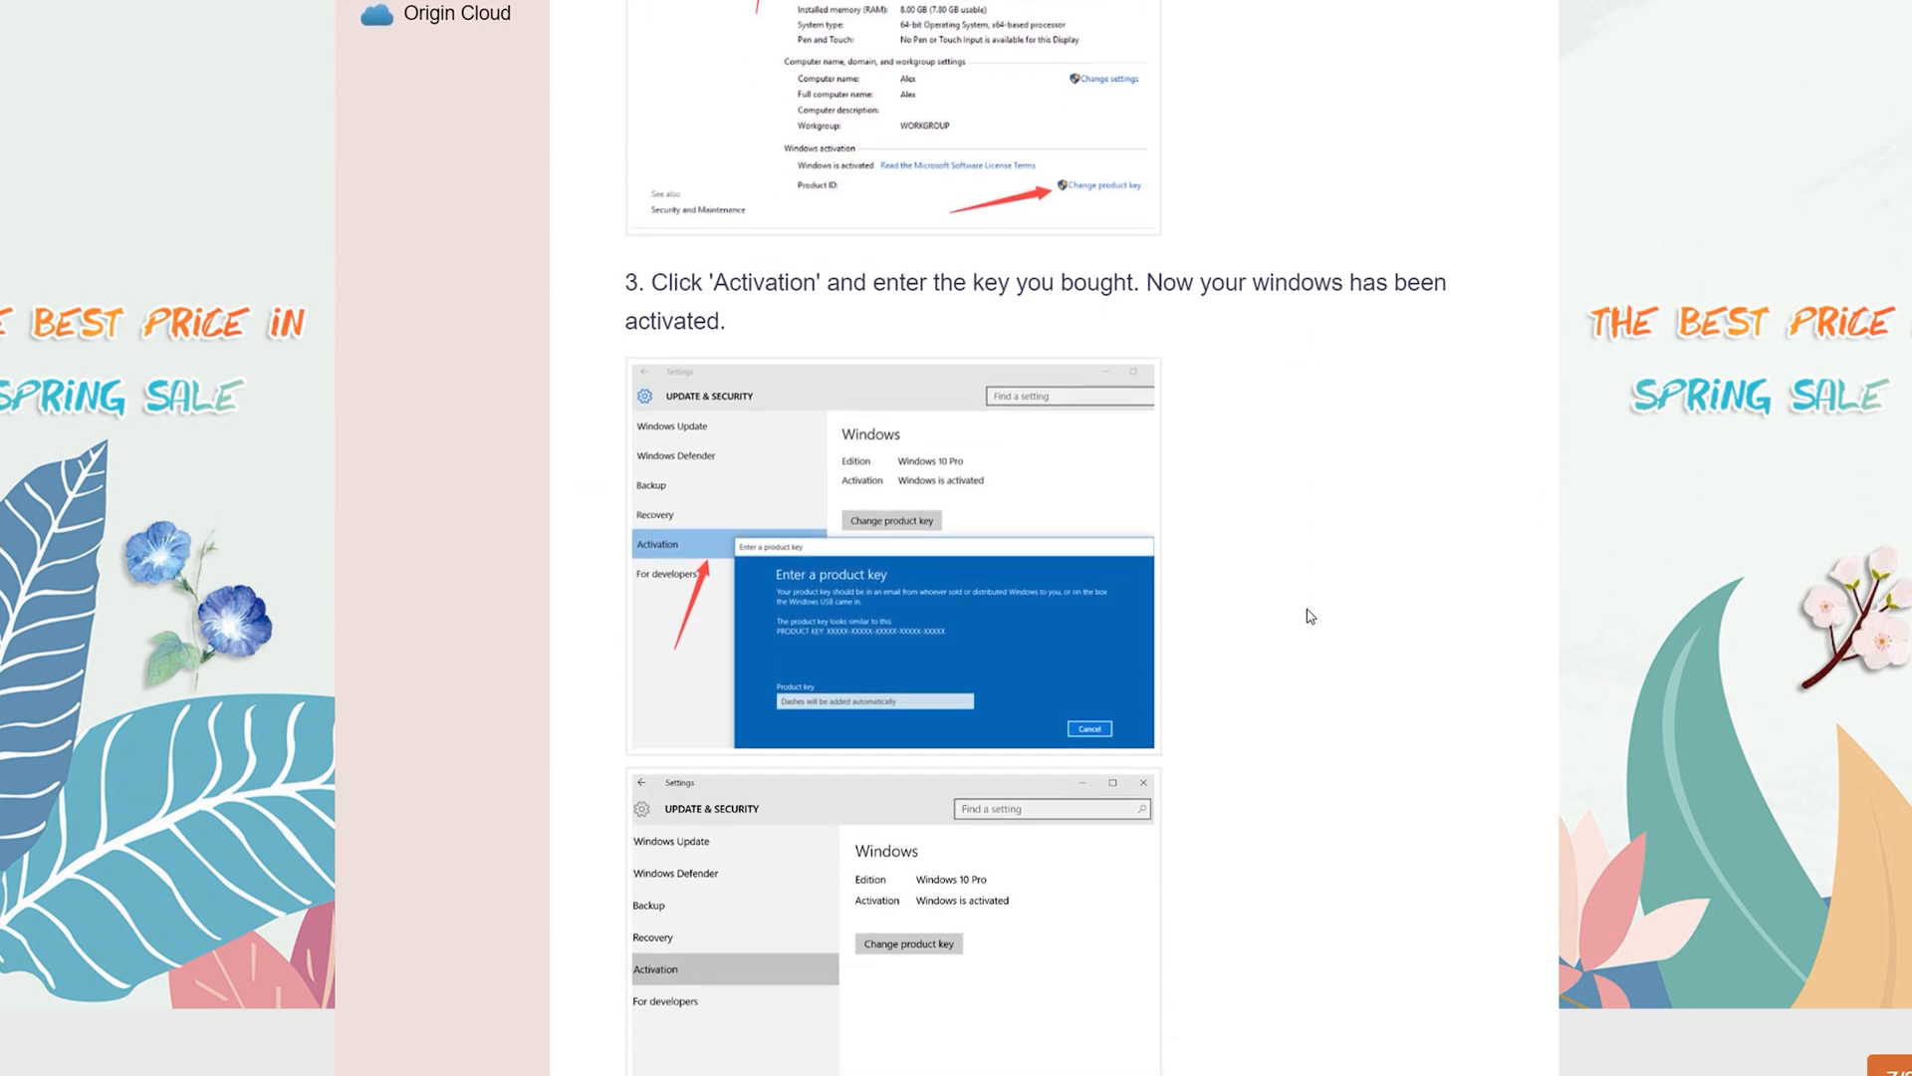
pyautogui.scroll(-2, 1309, 615)
pyautogui.scroll(-2, 1308, 617)
pyautogui.scroll(3, 1309, 615)
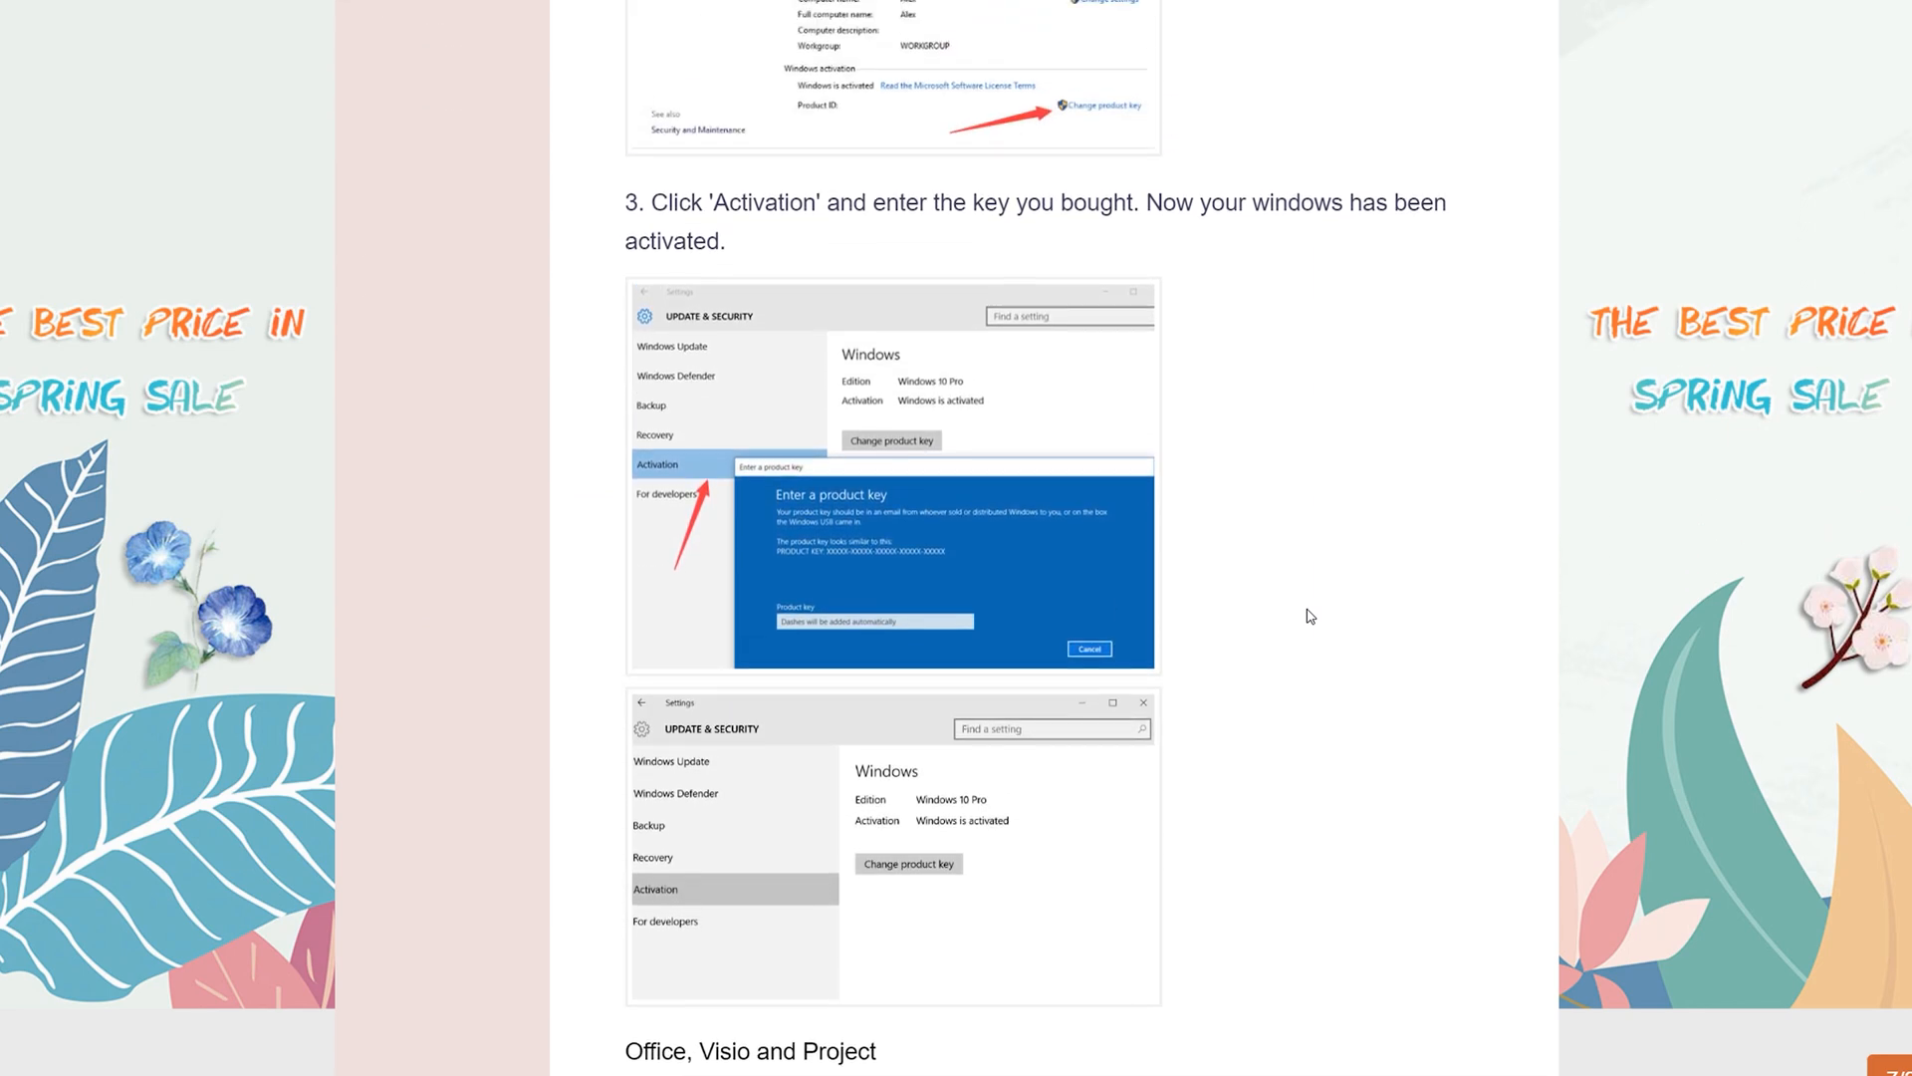
pyautogui.scroll(3, 1309, 615)
pyautogui.scroll(3, 1309, 616)
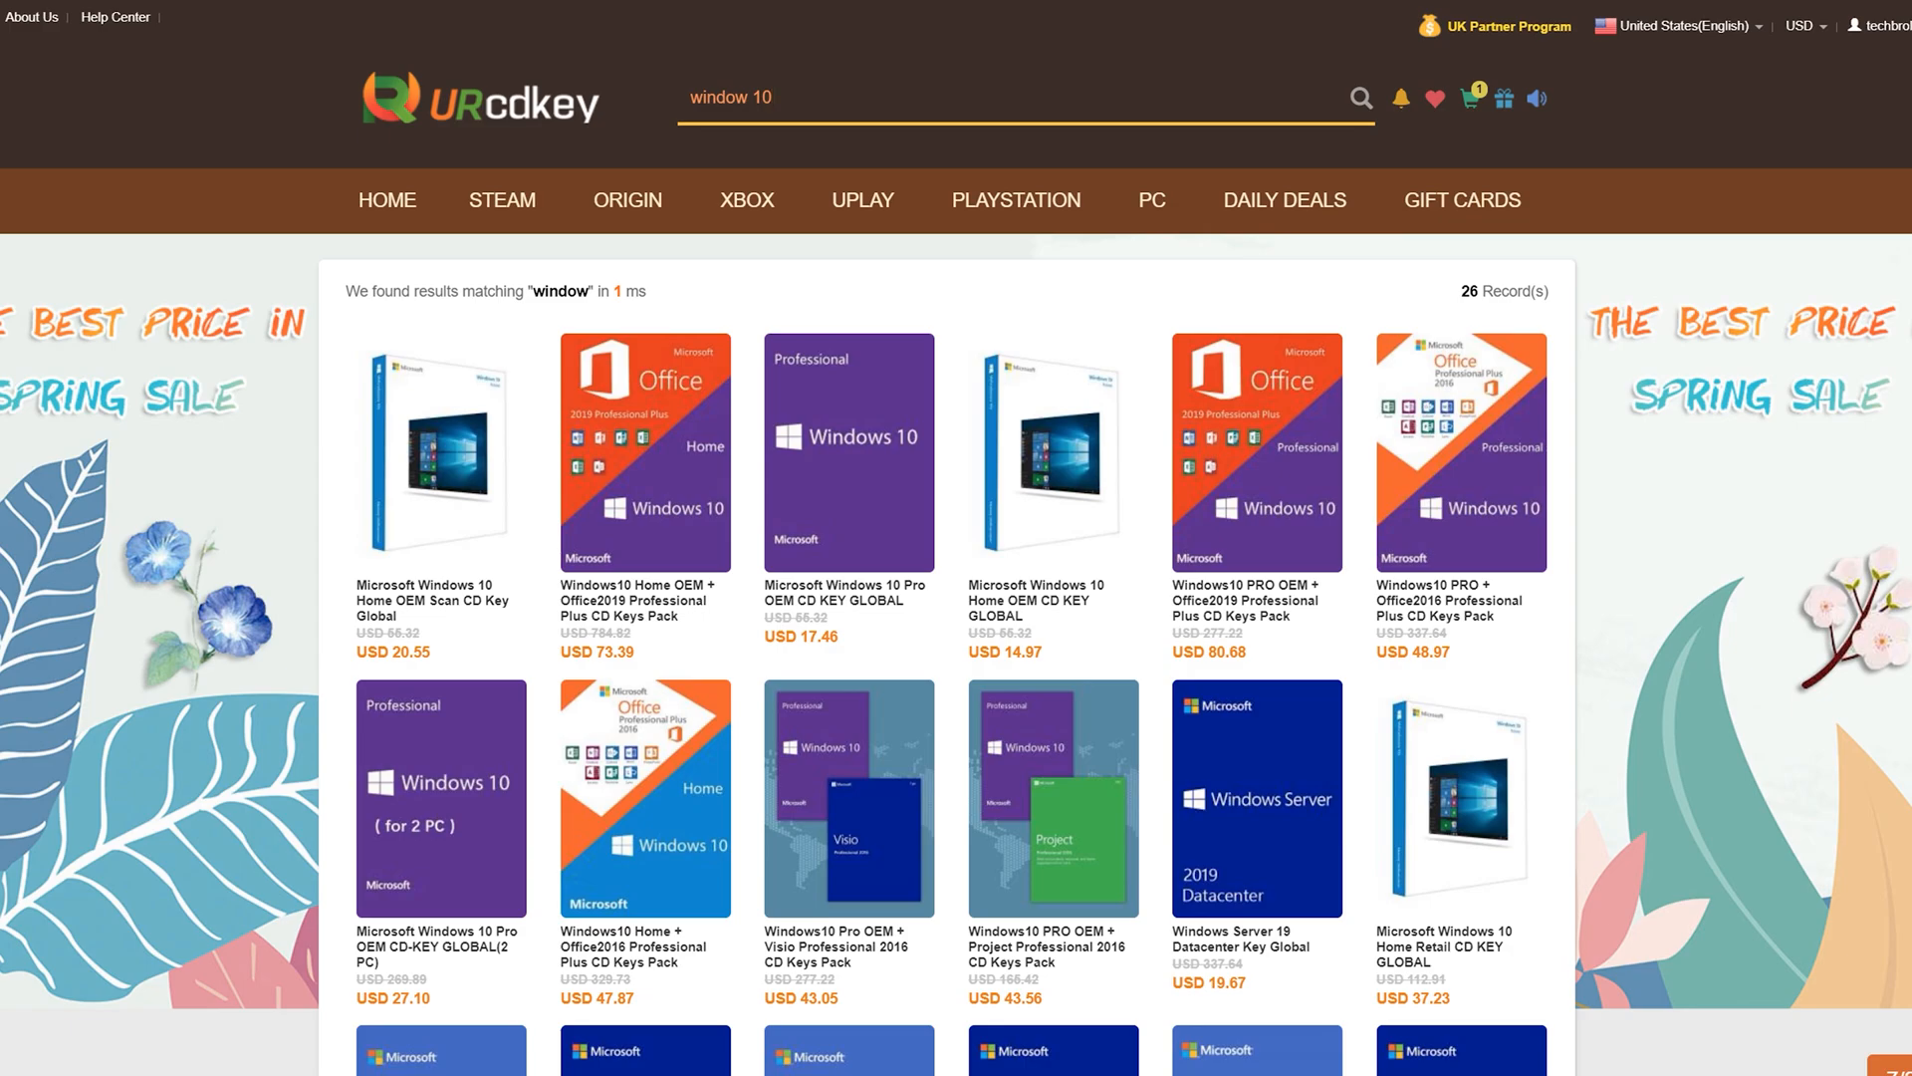